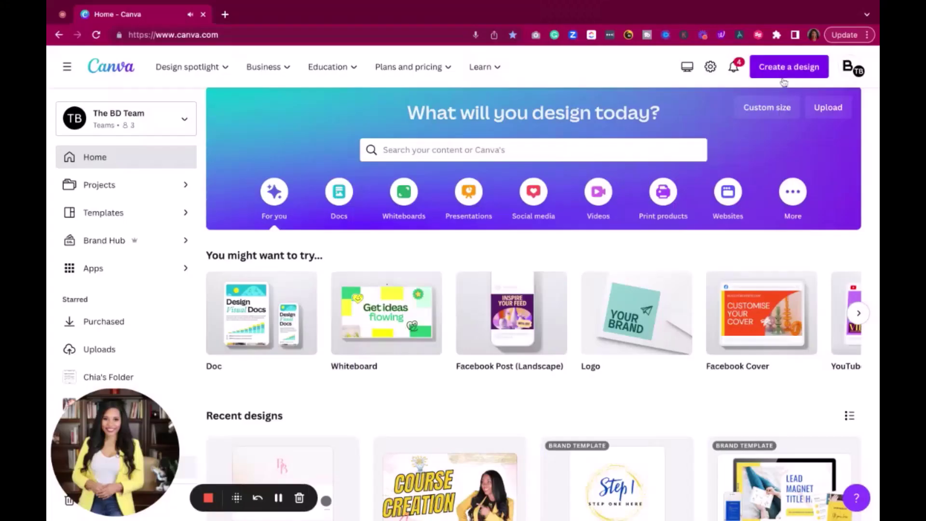
Step: Create a new blank Presentation (16:9) design by searching 'pres'
{"action": "left_click", "coordinate": [775, 74]}
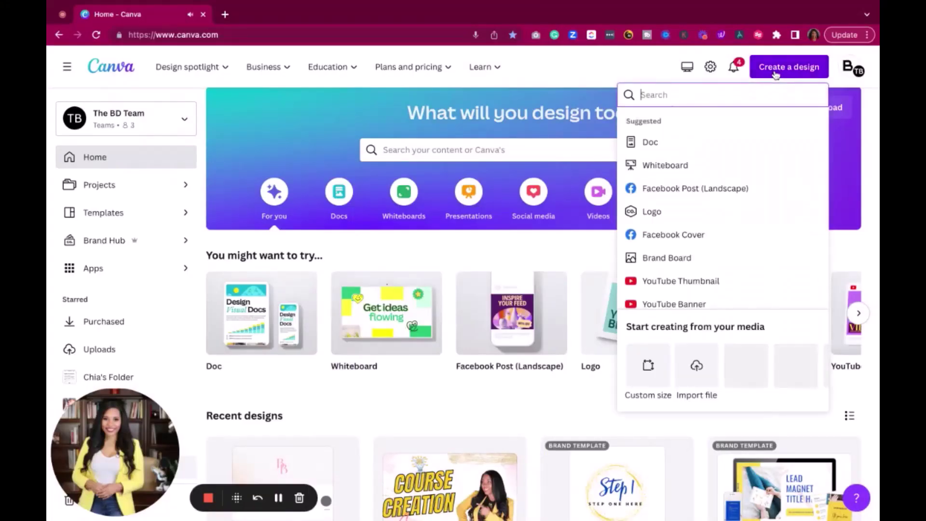
{"action": "type", "text": "pres"}
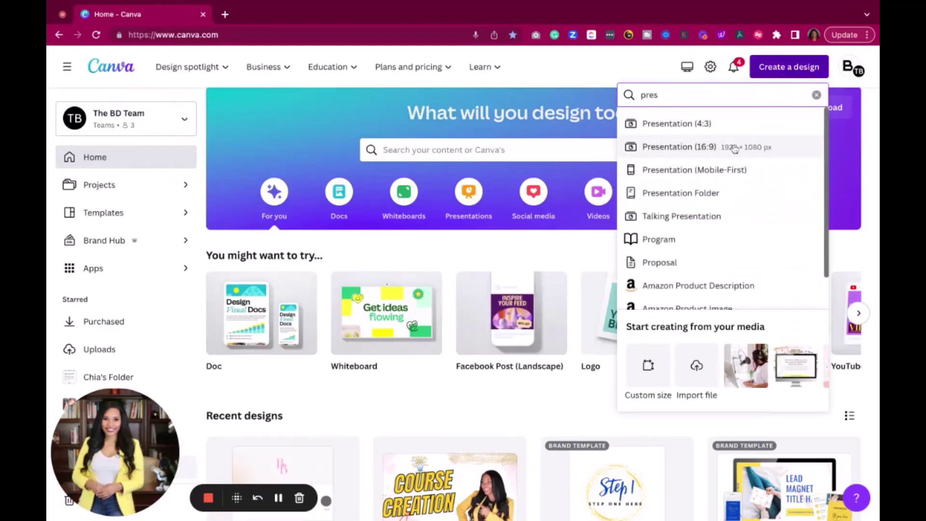
{"action": "left_click", "coordinate": [728, 147]}
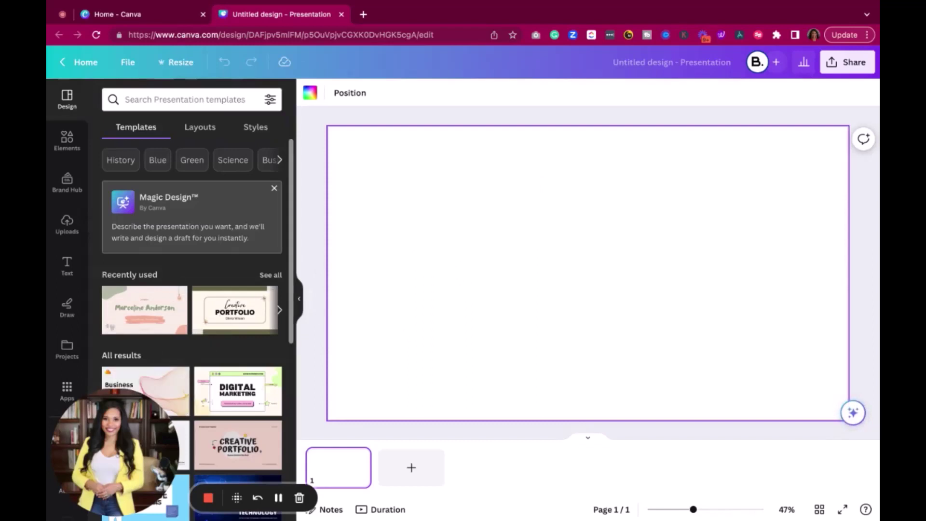
Step: Apply all 10 pages of the green Digital Marketing keynote template to the presentation
{"action": "scroll", "coordinate": [238, 344], "scroll_direction": "down", "scroll_amount": 1}
{"action": "left_click", "coordinate": [237, 344]}
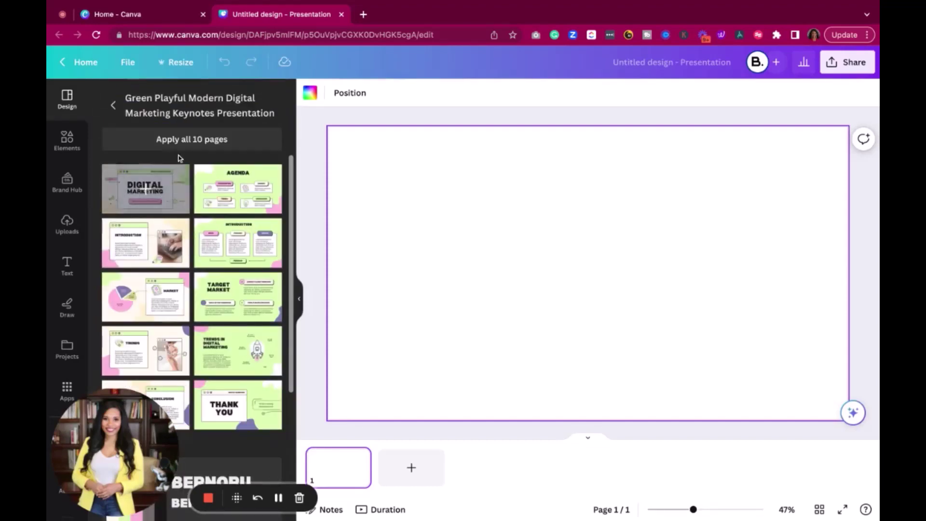
{"action": "left_click", "coordinate": [176, 139]}
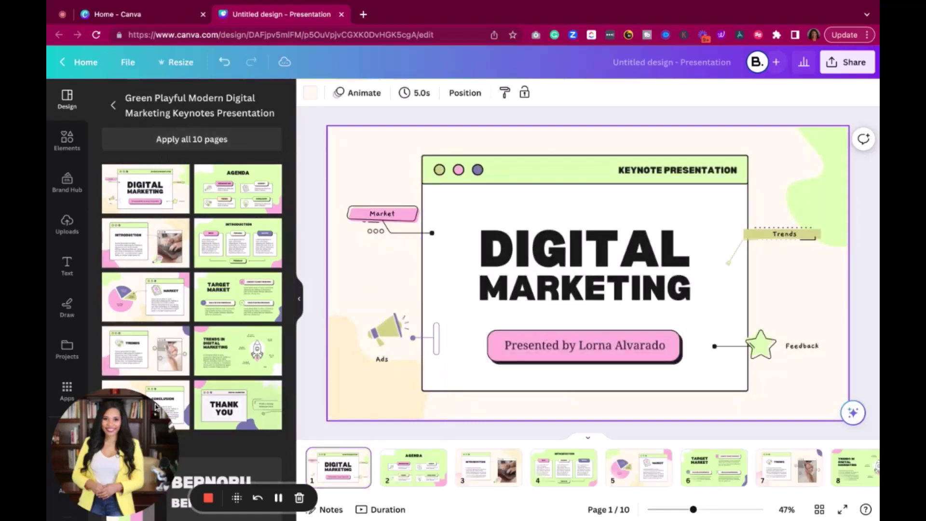
{"action": "left_click_drag", "start_coordinate": [106, 485], "coordinate": [234, 485]}
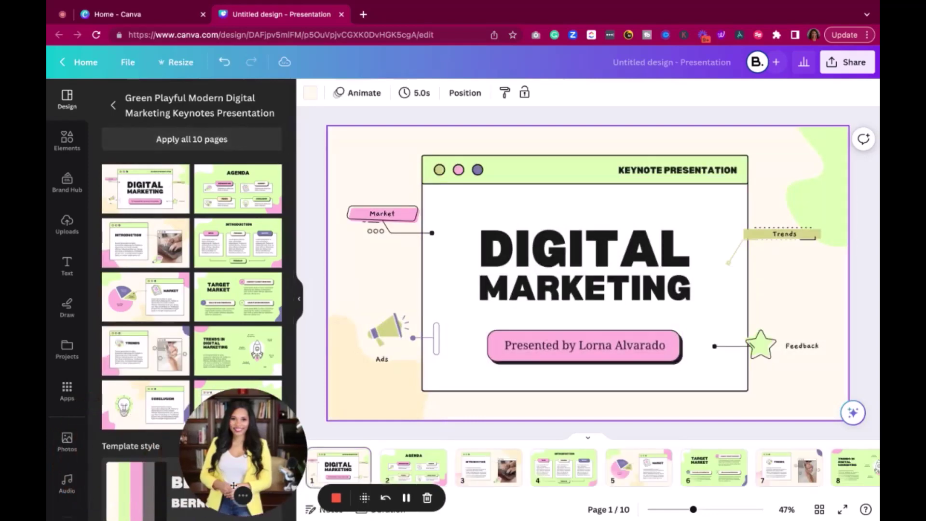
Step: Find the D-ID AI Presenters app under Your apps and open it
{"action": "left_click", "coordinate": [67, 392]}
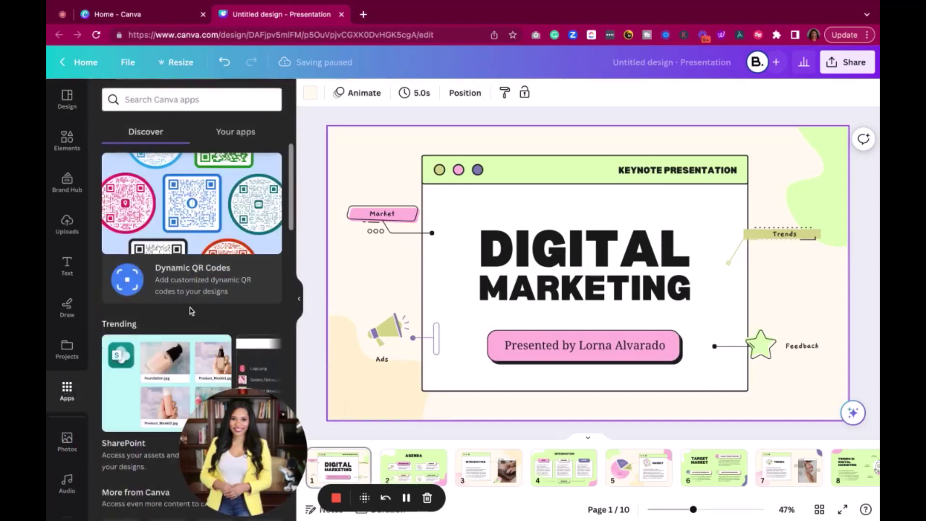
{"action": "scroll", "coordinate": [191, 311], "scroll_direction": "down", "scroll_amount": 3}
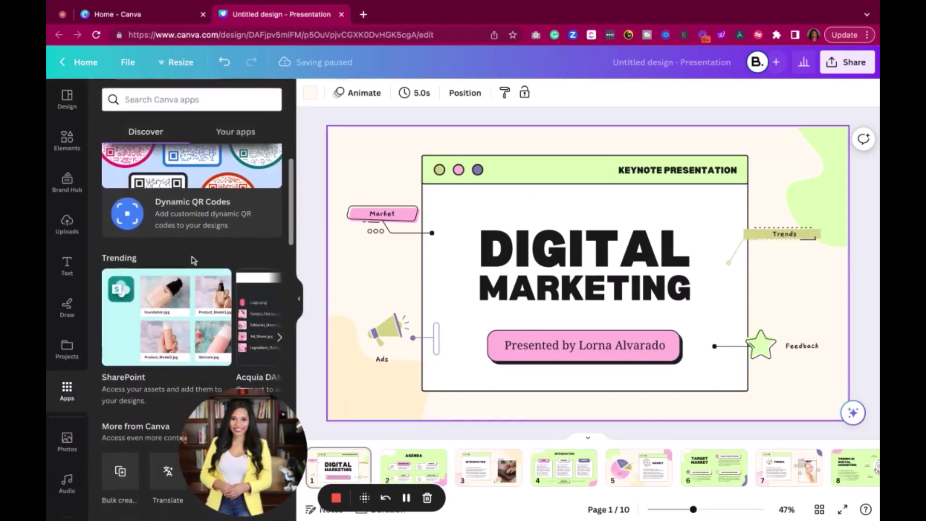
{"action": "left_click", "coordinate": [230, 133]}
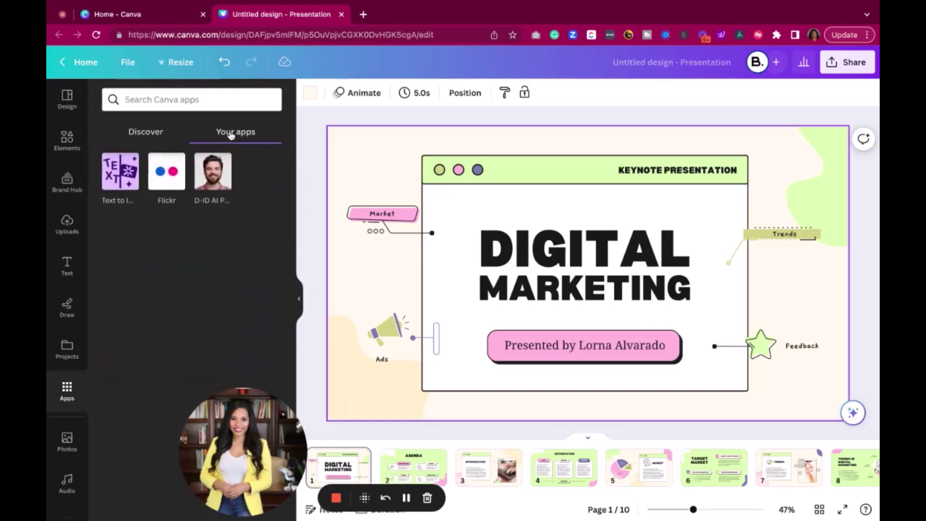
{"action": "left_click", "coordinate": [149, 134]}
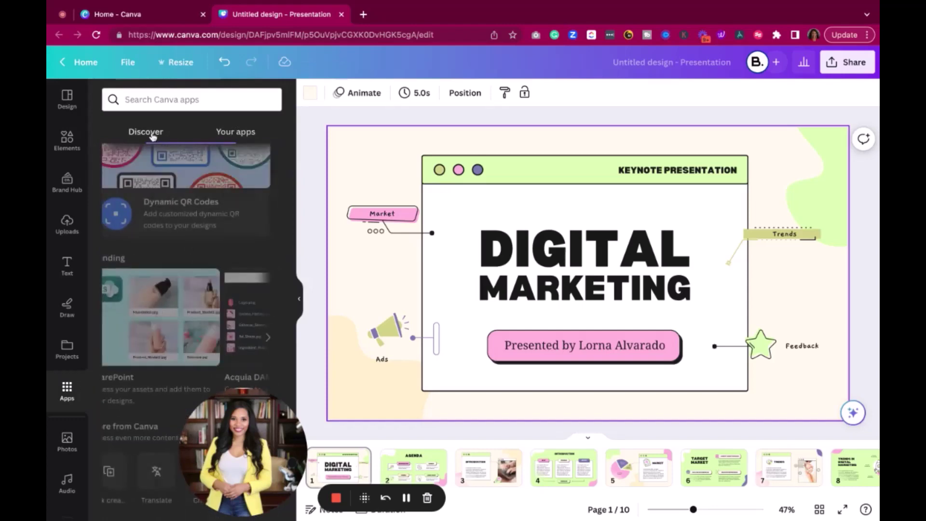
{"action": "scroll", "coordinate": [164, 217], "scroll_direction": "up", "scroll_amount": 3}
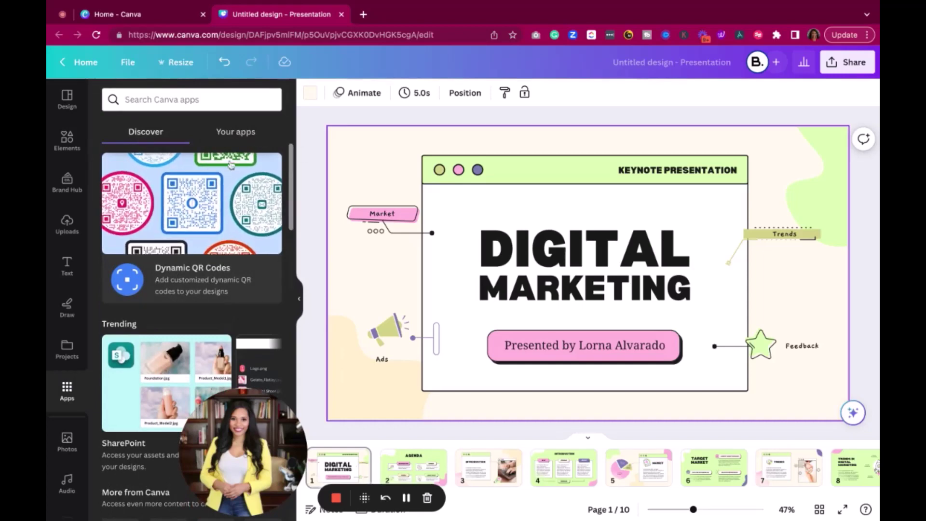
{"action": "left_click", "coordinate": [227, 140]}
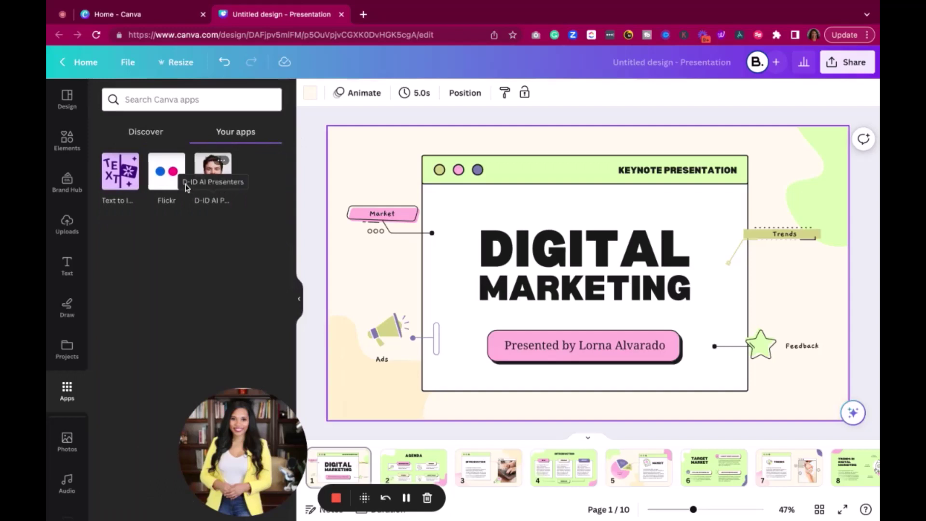
{"action": "left_click", "coordinate": [207, 174]}
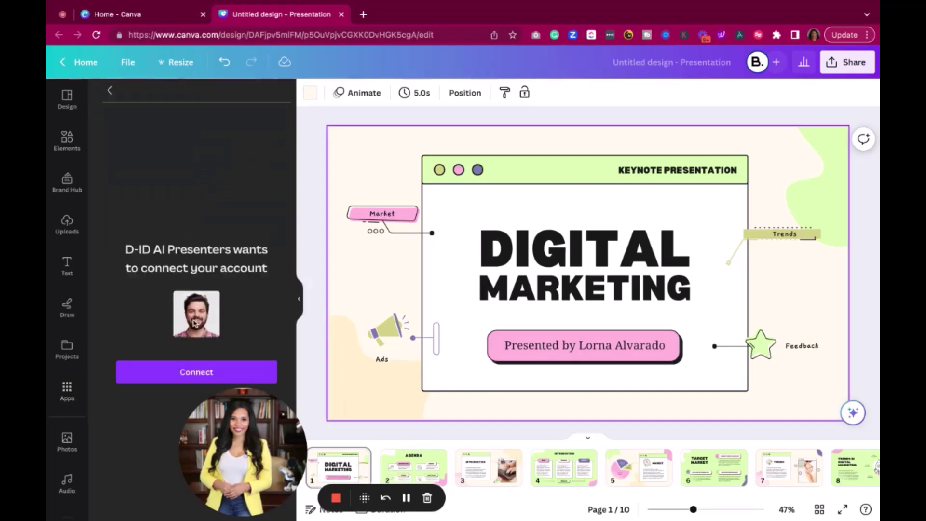
Step: Connect a D-ID account, bringing up the D-ID Creative Studio sign-in tab
{"action": "left_click", "coordinate": [192, 374]}
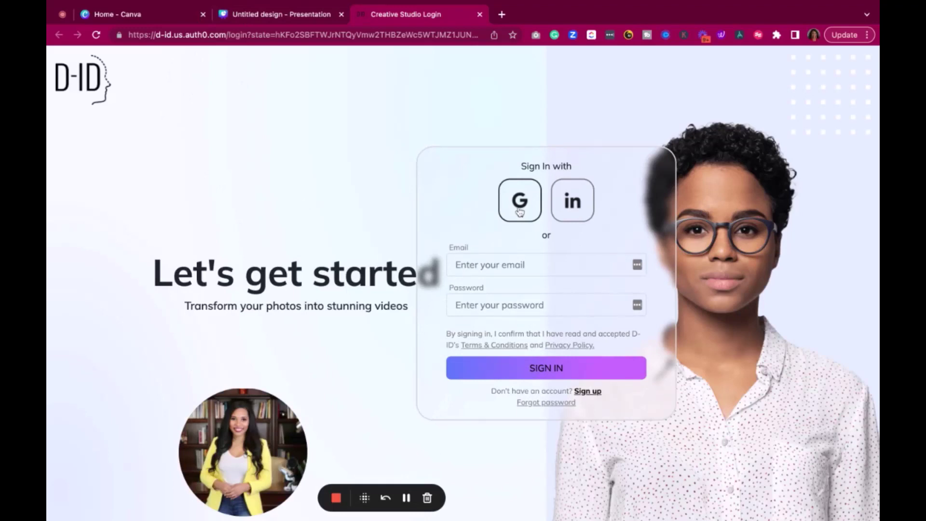
{"action": "left_click_drag", "start_coordinate": [255, 455], "coordinate": [150, 450]}
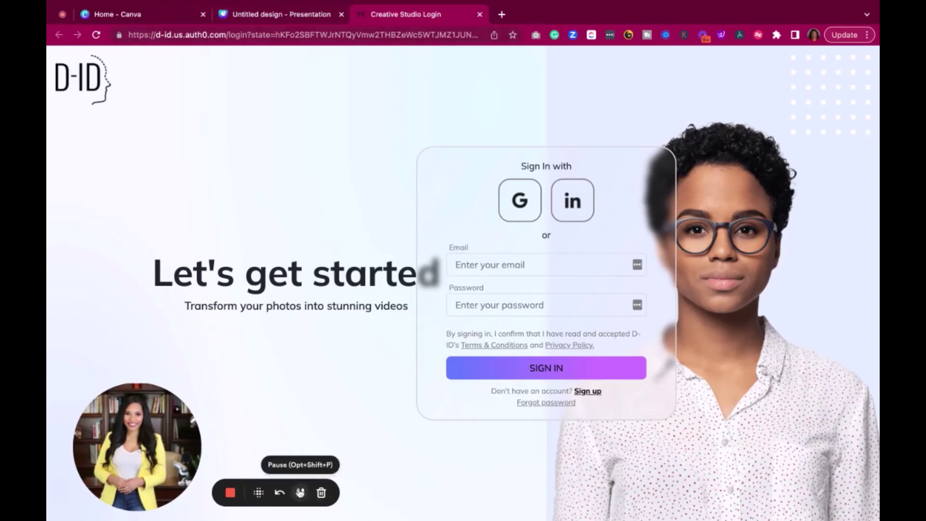
{"action": "left_click", "coordinate": [300, 493]}
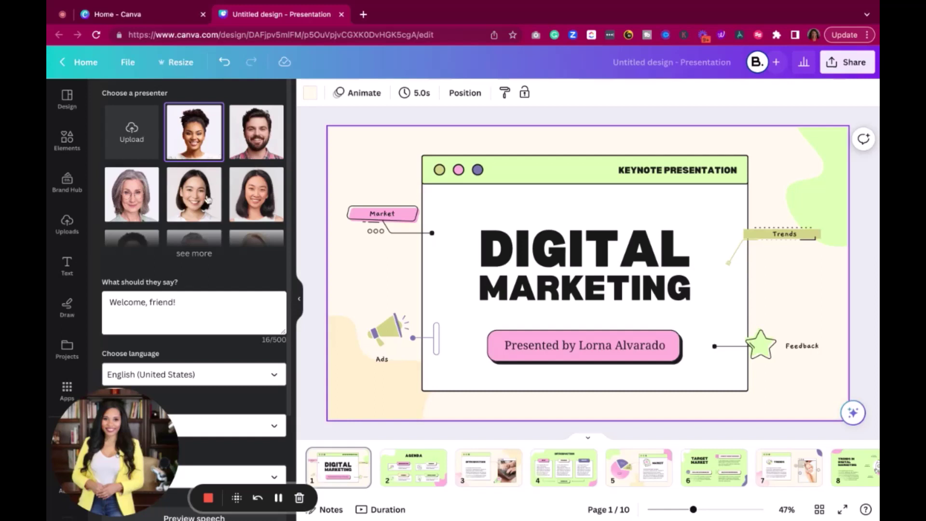
Step: Expand the connected D-ID panel's presenter grid to reveal all available presenter faces
{"action": "scroll", "coordinate": [246, 204], "scroll_direction": "down", "scroll_amount": 3}
{"action": "scroll", "coordinate": [247, 204], "scroll_direction": "up", "scroll_amount": 3}
{"action": "left_click", "coordinate": [194, 253]}
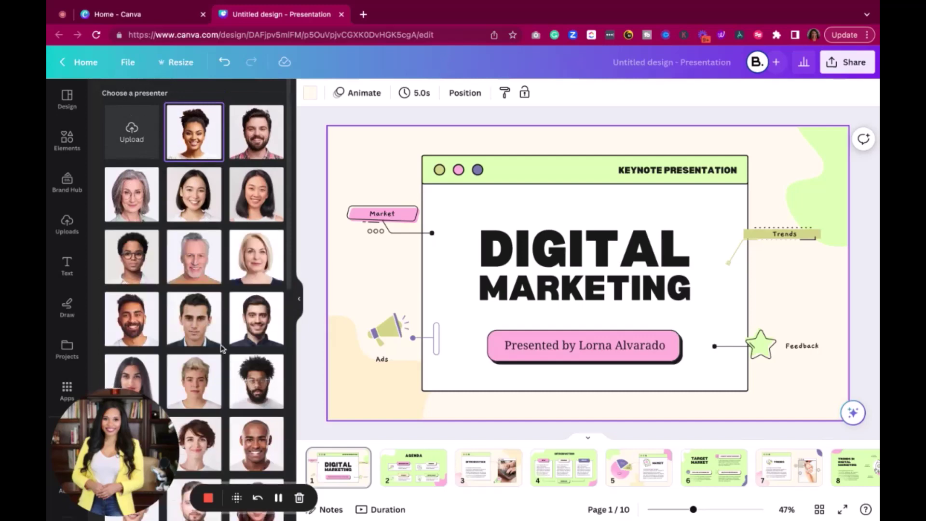
{"action": "scroll", "coordinate": [222, 347], "scroll_direction": "down", "scroll_amount": 2}
{"action": "scroll", "coordinate": [222, 347], "scroll_direction": "down", "scroll_amount": 3}
{"action": "scroll", "coordinate": [203, 290], "scroll_direction": "up", "scroll_amount": 5}
{"action": "scroll", "coordinate": [164, 201], "scroll_direction": "down", "scroll_amount": 5}
{"action": "scroll", "coordinate": [165, 201], "scroll_direction": "up", "scroll_amount": 5}
{"action": "left_click", "coordinate": [279, 500]}
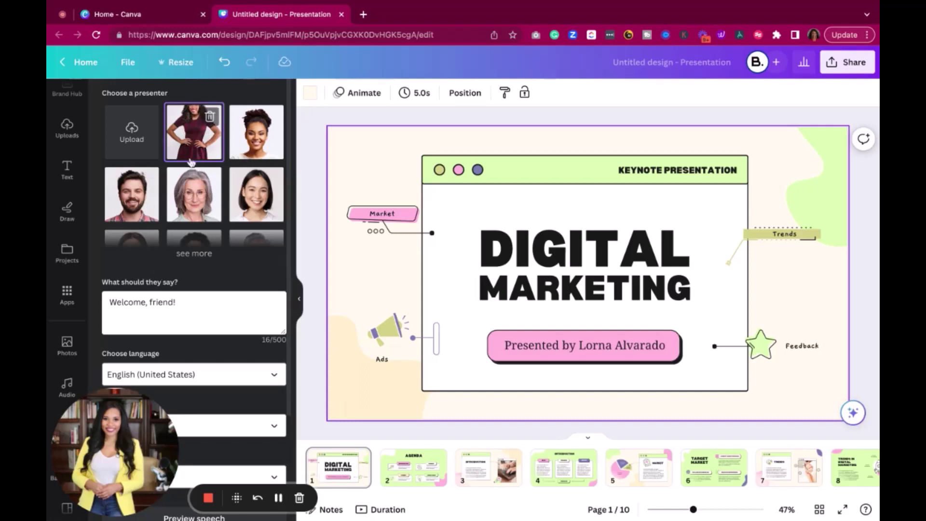
{"action": "scroll", "coordinate": [188, 249], "scroll_direction": "down", "scroll_amount": 2}
{"action": "scroll", "coordinate": [187, 249], "scroll_direction": "up", "scroll_amount": 1}
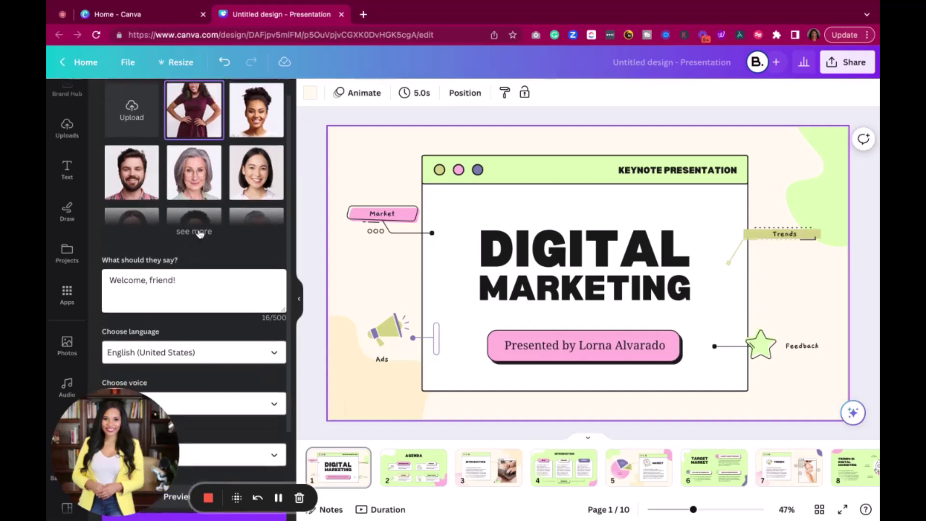
{"action": "left_click", "coordinate": [196, 233]}
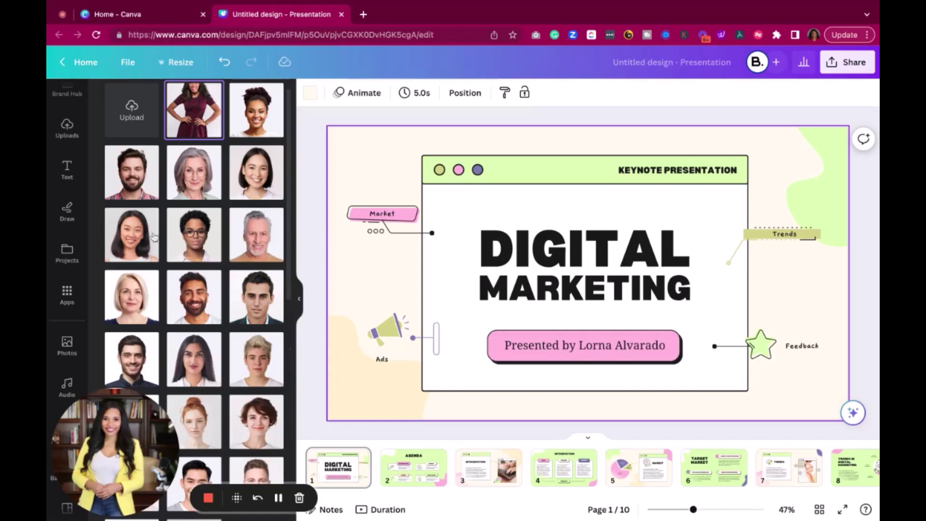
{"action": "scroll", "coordinate": [203, 281], "scroll_direction": "down", "scroll_amount": 5}
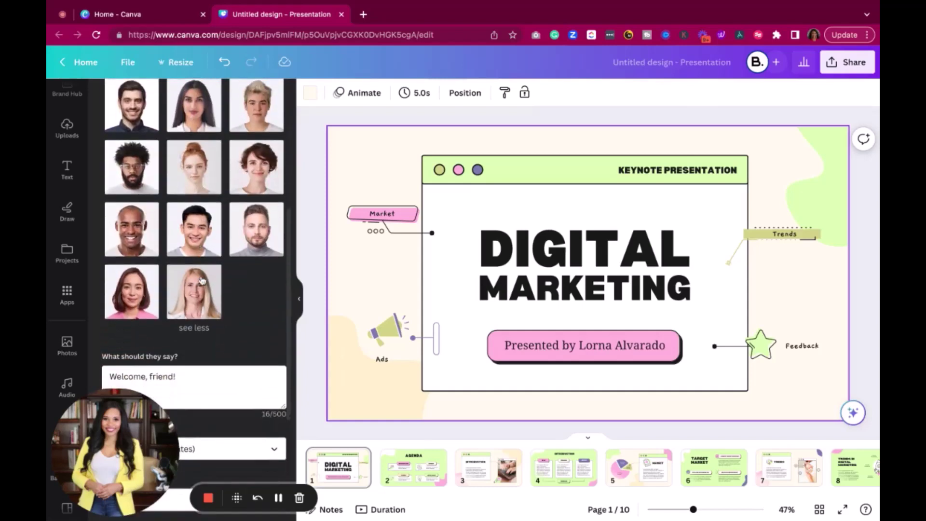
{"action": "scroll", "coordinate": [202, 280], "scroll_direction": "down", "scroll_amount": 3}
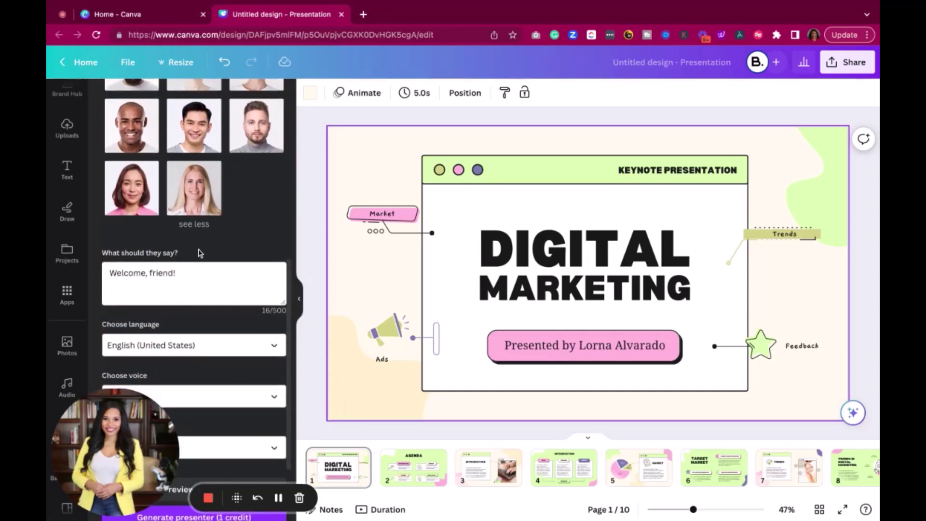
Step: Replace 'Welcome, friend!' with 'Welcome, Corporate Misfits! In this lesson we're talking all about Digital Marketing.'
{"action": "scroll", "coordinate": [201, 253], "scroll_direction": "down", "scroll_amount": 1}
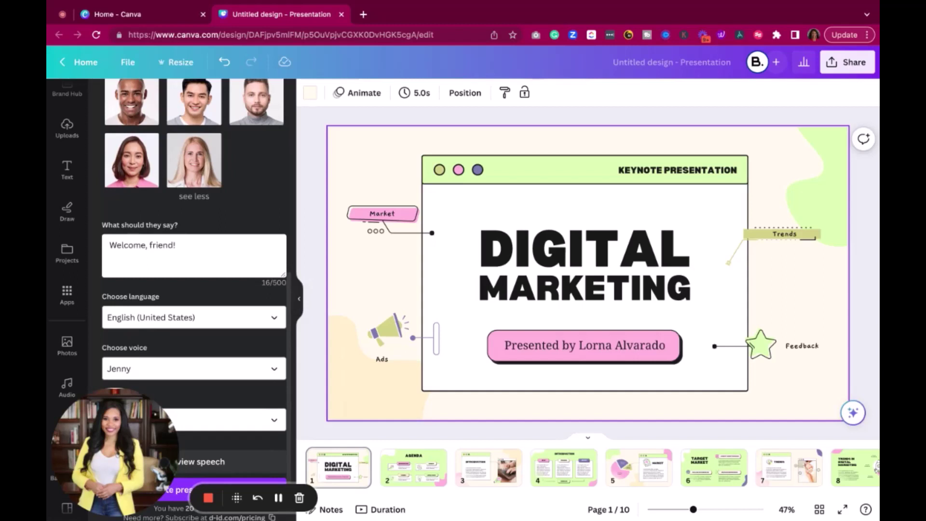
{"action": "left_click", "coordinate": [182, 253]}
{"action": "key", "text": "shift+Left"}
{"action": "key", "text": "shift+Left"}
{"action": "key", "text": "shift+Left"}
{"action": "key", "text": "shift+Left"}
{"action": "key", "text": "shift+Left"}
{"action": "key", "text": "shift+Left"}
{"action": "key", "text": "shift+Left"}
{"action": "key", "text": "shift+Left"}
{"action": "key", "text": "shift+Left"}
{"action": "key", "text": "shift+Left"}
{"action": "key", "text": "shift+Left"}
{"action": "key", "text": "shift+Left"}
{"action": "key", "text": "shift+Left"}
{"action": "key", "text": "shift+Left"}
{"action": "key", "text": "shift+Left"}
{"action": "key", "text": "shift+Left"}
{"action": "key", "text": "BackSpace"}
{"action": "type", "text": "Welcome Corporate Misfi"}
{"action": "left_click", "coordinate": [145, 245]}
{"action": "type", "text": ", Corporate Misfits!"}
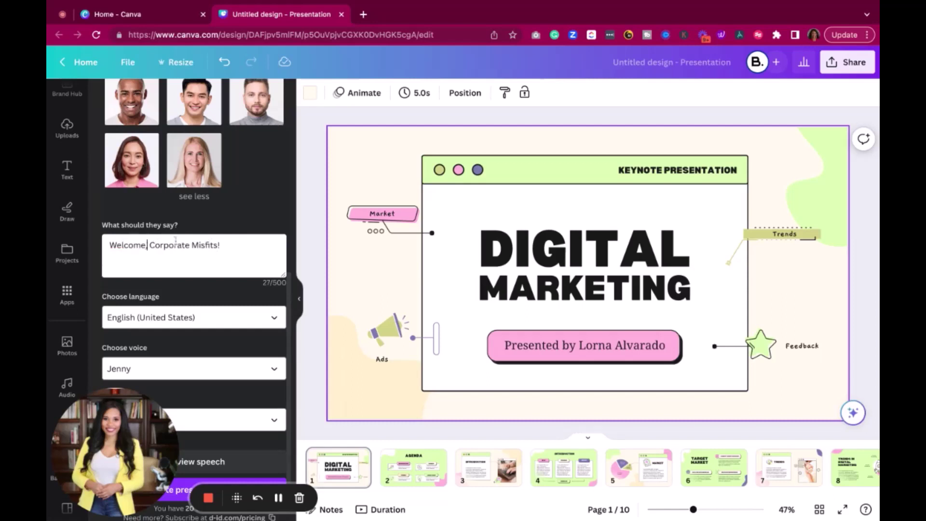
{"action": "type", "text": " In this lesson we're talking all a"}
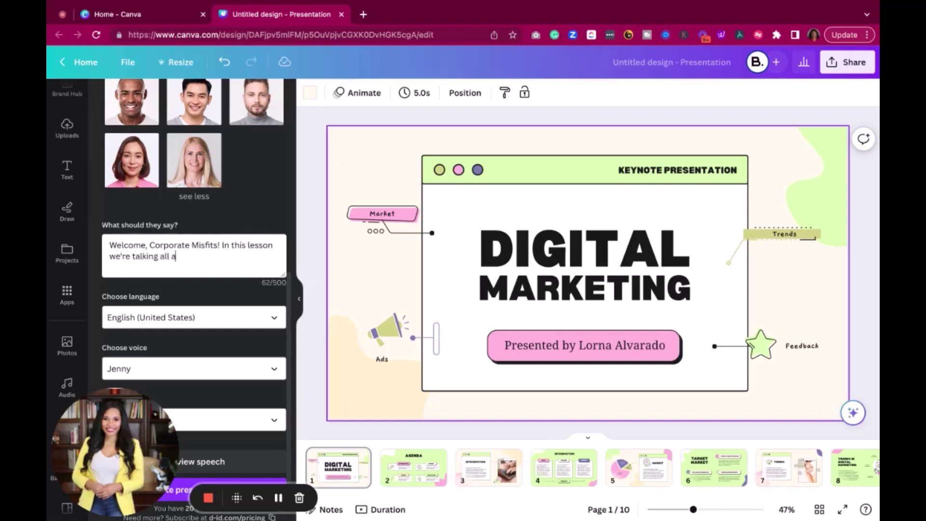
{"action": "type", "text": "bout Digital Marketing."}
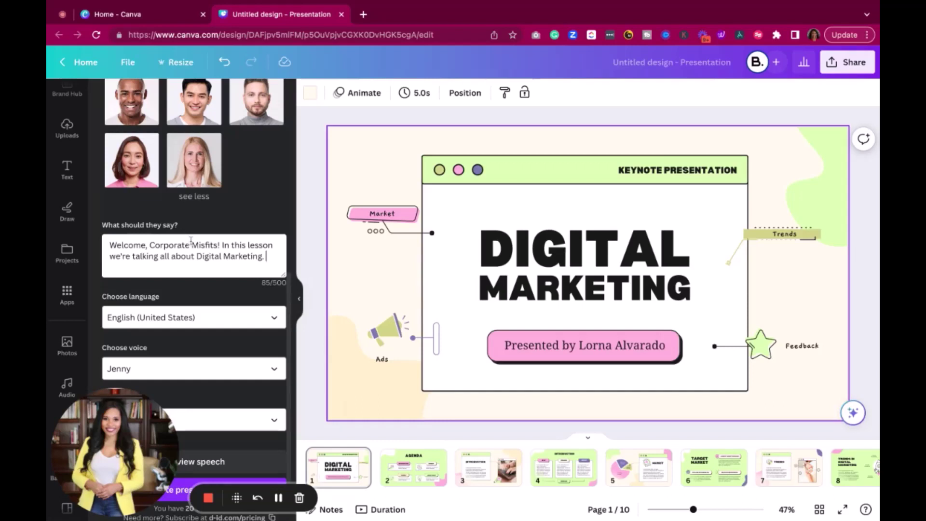
{"action": "scroll", "coordinate": [191, 240], "scroll_direction": "down", "scroll_amount": 2}
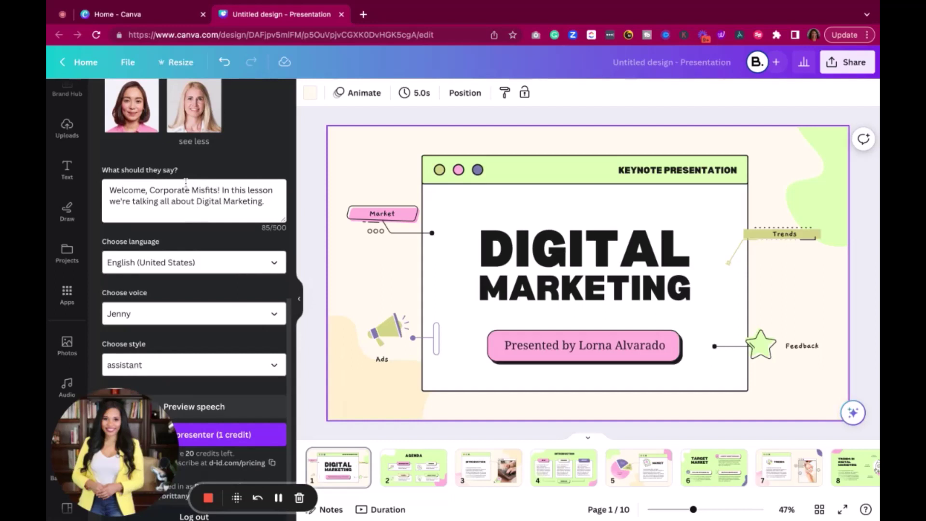
Step: Set the presenter voice to Ashley and preview the script spoken aloud
{"action": "scroll", "coordinate": [185, 182], "scroll_direction": "up", "scroll_amount": 5}
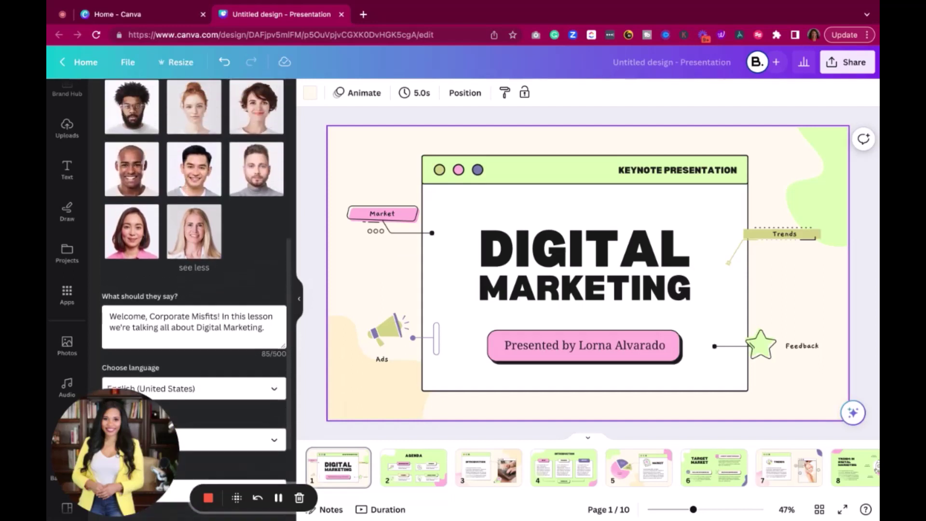
{"action": "scroll", "coordinate": [125, 225], "scroll_direction": "down", "scroll_amount": 5}
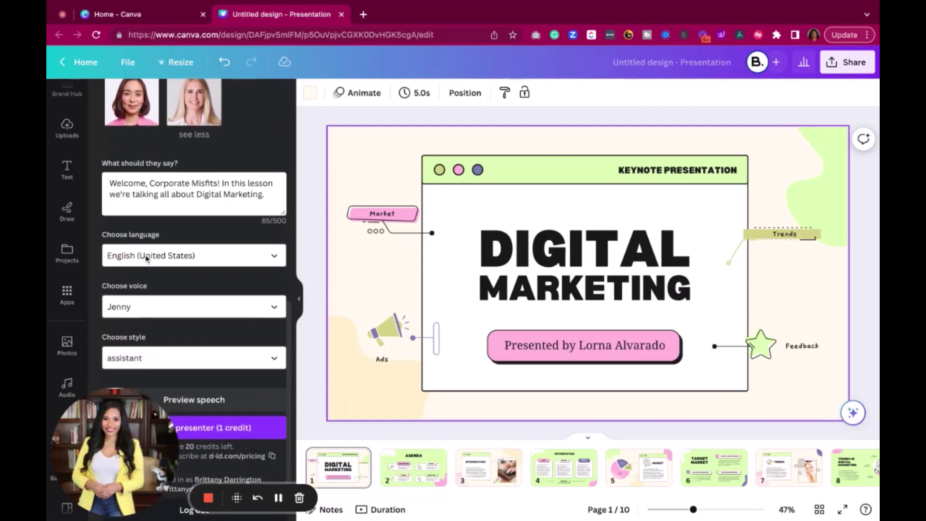
{"action": "scroll", "coordinate": [147, 258], "scroll_direction": "down", "scroll_amount": 1}
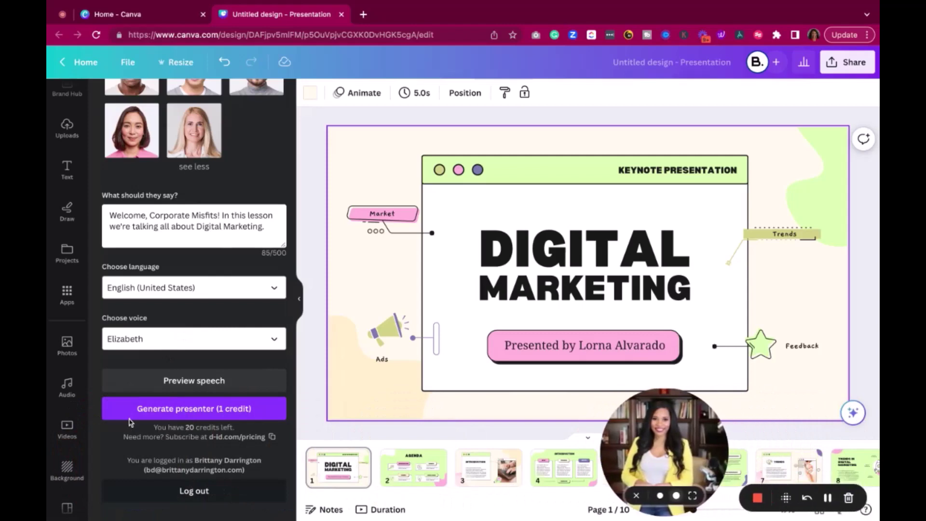
{"action": "left_click", "coordinate": [170, 386]}
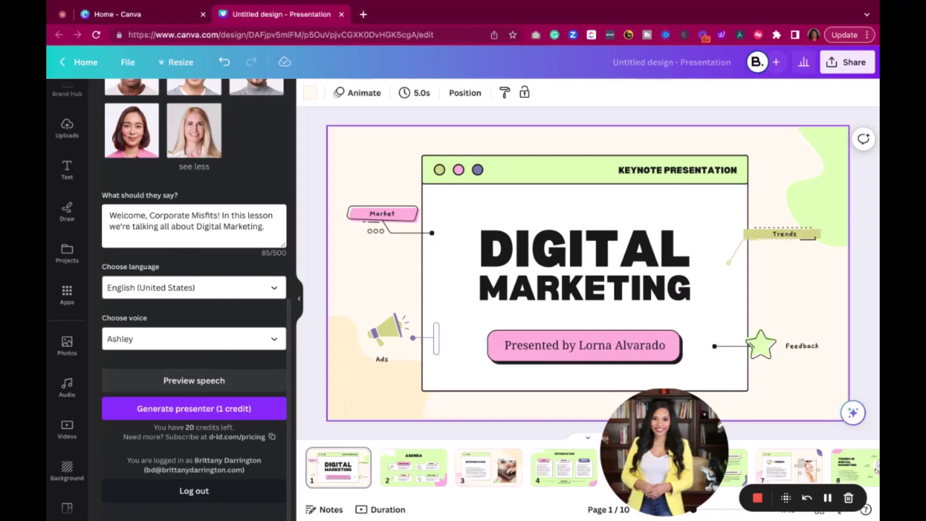
{"action": "left_click", "coordinate": [182, 379]}
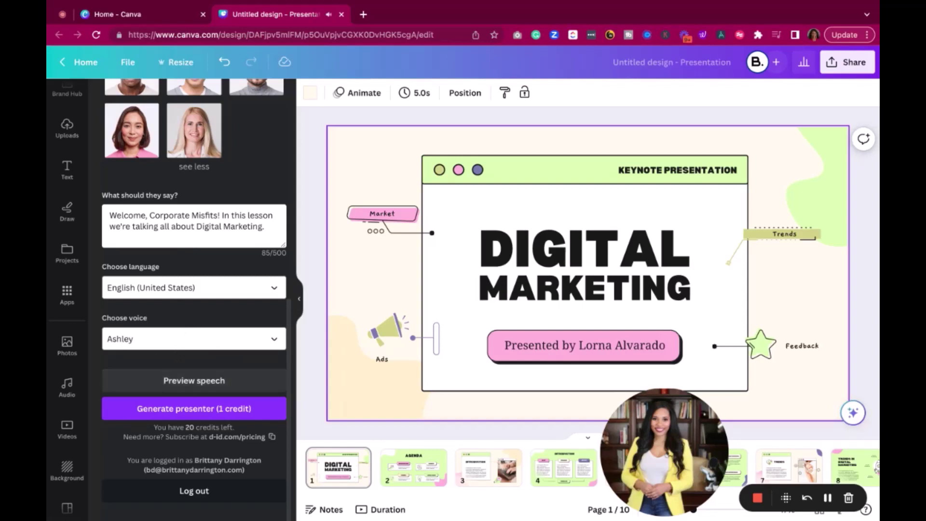
Step: Generate the D-ID presenter video for 1 credit, placing it on the title slide
{"action": "left_click", "coordinate": [174, 413]}
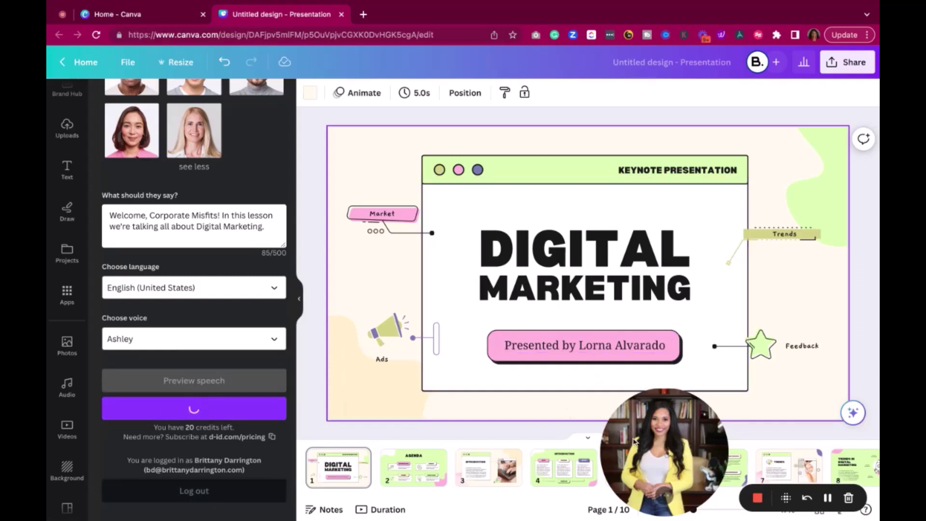
{"action": "left_click_drag", "start_coordinate": [294, 509], "coordinate": [196, 509]}
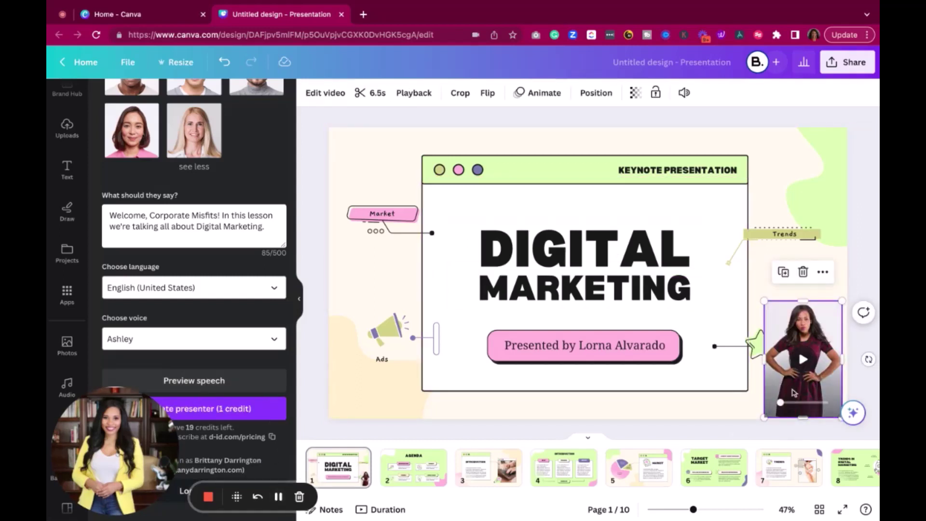
{"action": "left_click", "coordinate": [843, 509]}
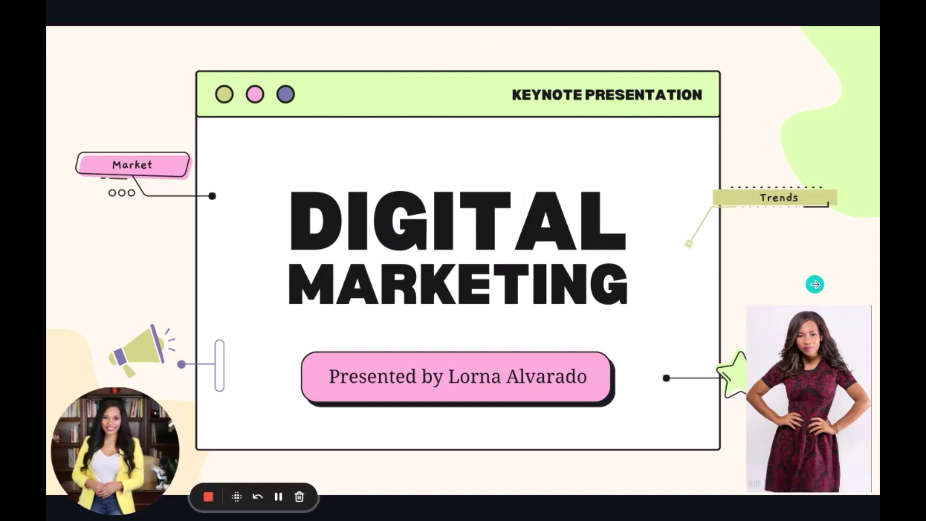
{"action": "mouse_move", "coordinate": [819, 352]}
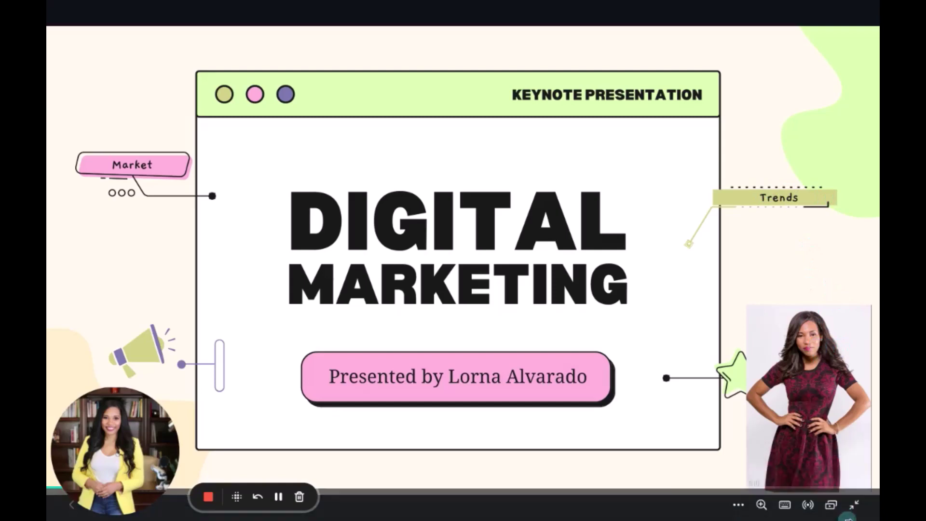
{"action": "left_click", "coordinate": [858, 502]}
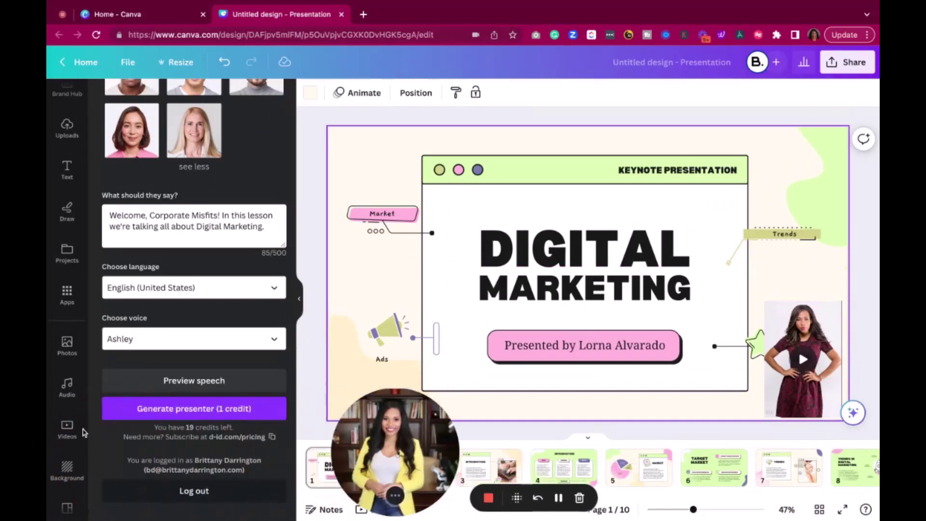
{"action": "left_click_drag", "start_coordinate": [84, 432], "coordinate": [376, 433]}
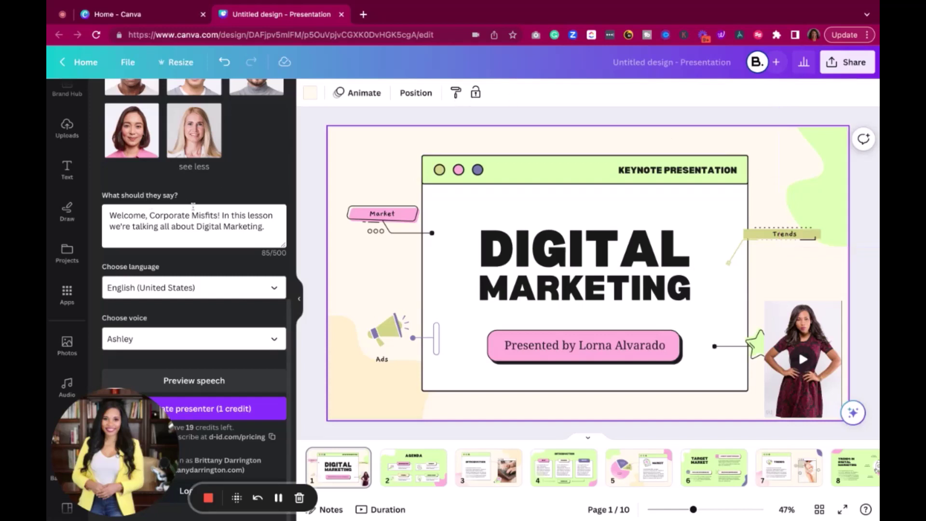
{"action": "scroll", "coordinate": [193, 206], "scroll_direction": "up", "scroll_amount": 6}
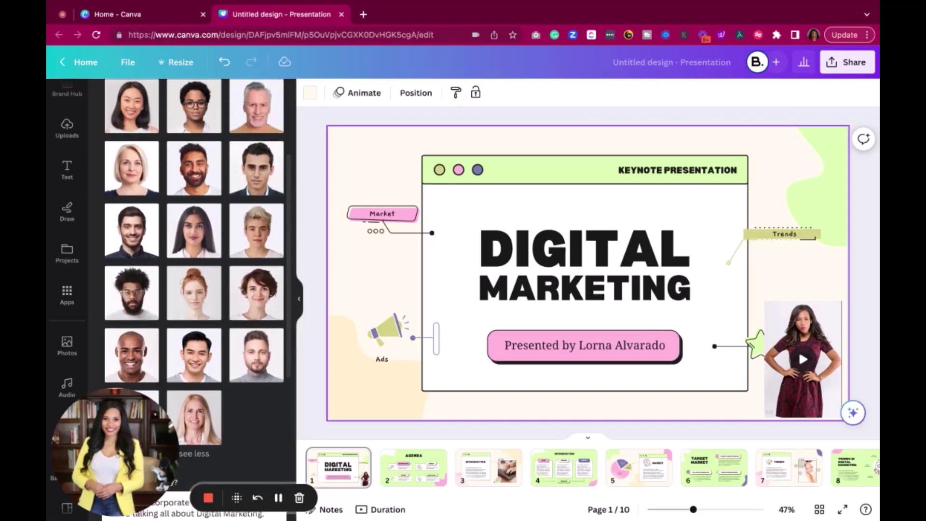
{"action": "scroll", "coordinate": [194, 249], "scroll_direction": "up", "scroll_amount": 3}
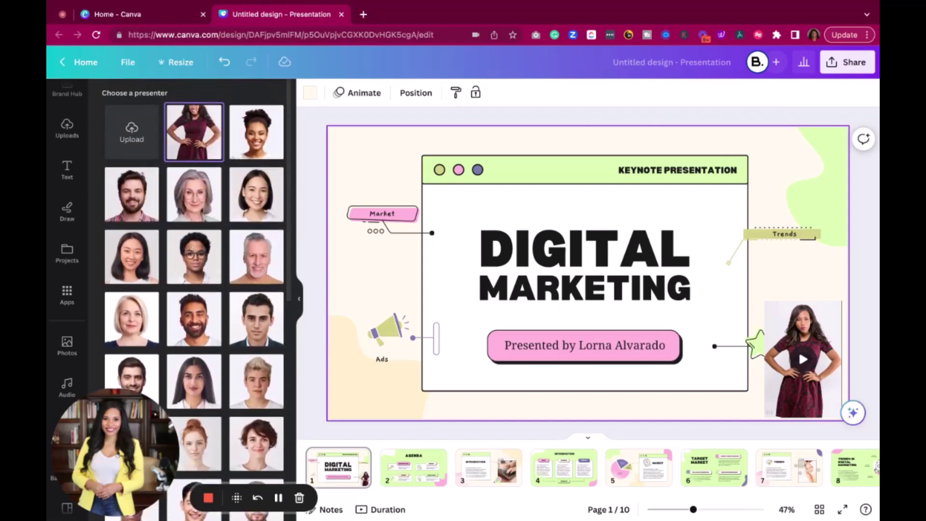
{"action": "scroll", "coordinate": [194, 249], "scroll_direction": "down", "scroll_amount": 9}
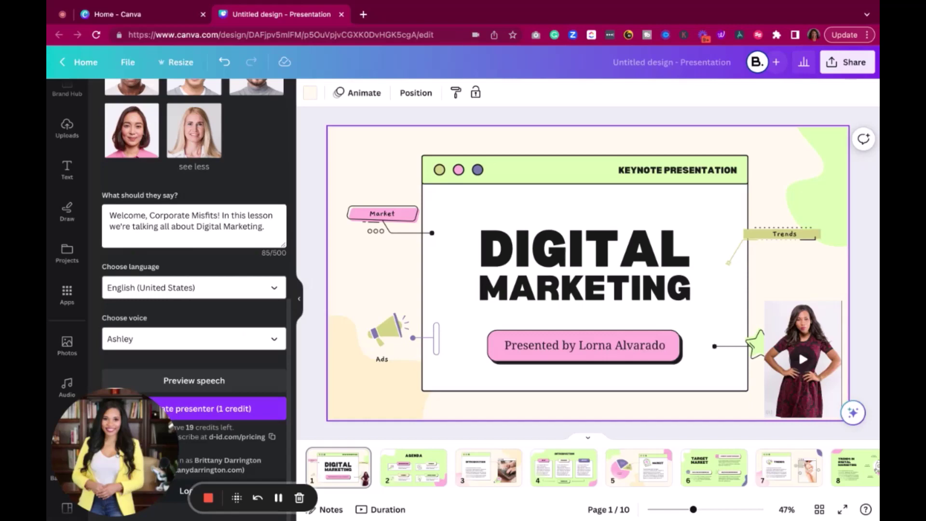
{"action": "scroll", "coordinate": [185, 234], "scroll_direction": "up", "scroll_amount": 10}
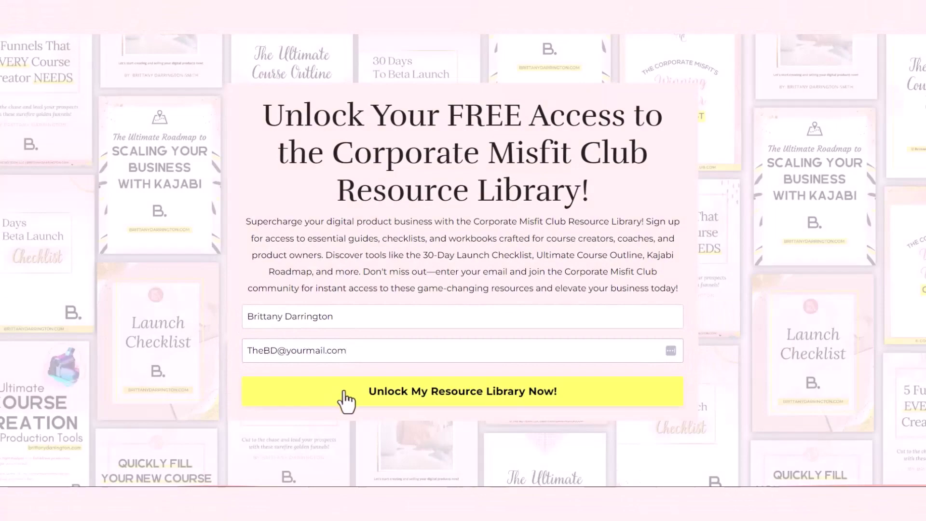
Step: Submit the sign-up form to unlock the free Corporate Misfit Club Resource Library
{"action": "left_click", "coordinate": [351, 401]}
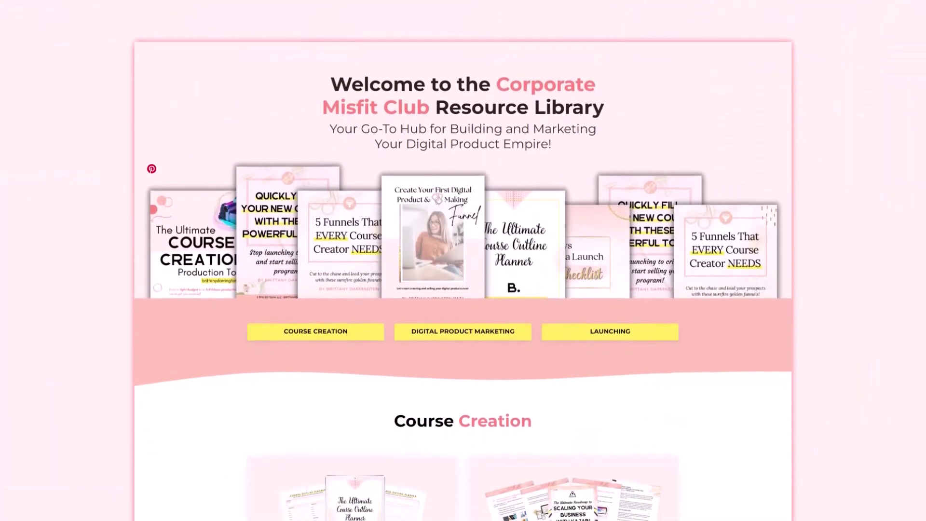